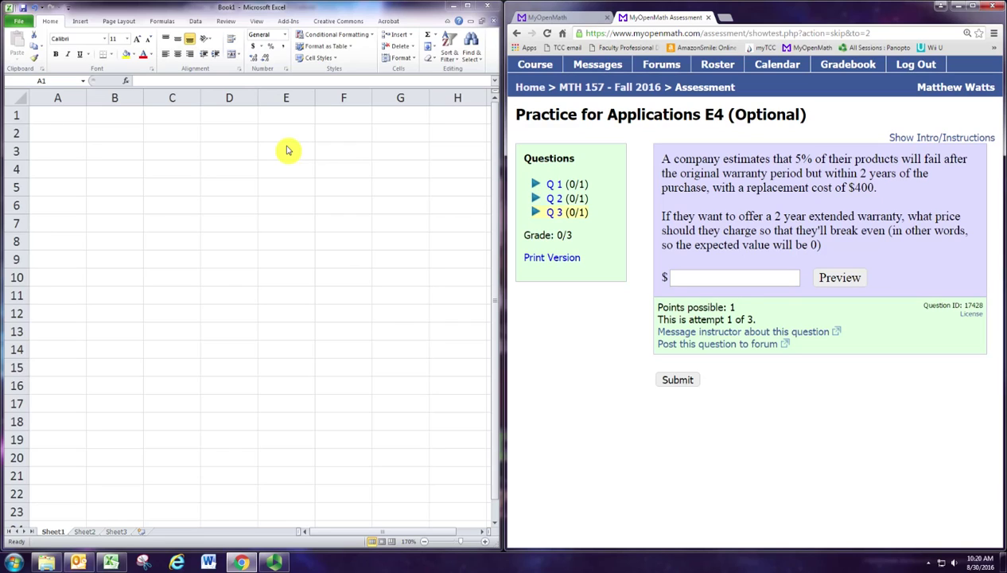
# - Enter the column headers X in cell B2 and P(X) in cell C2
pyautogui.click(117, 140)
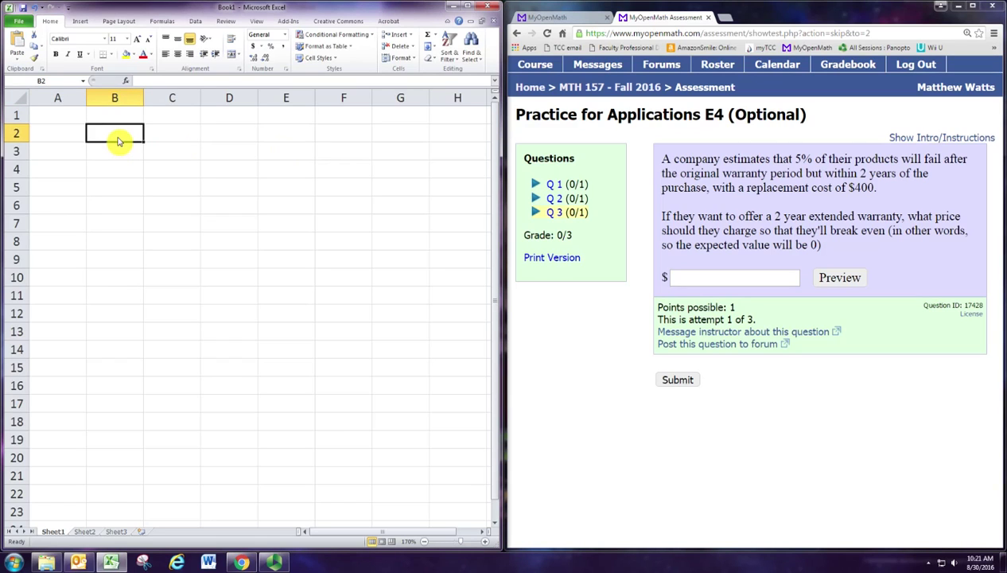
pyautogui.write('X')
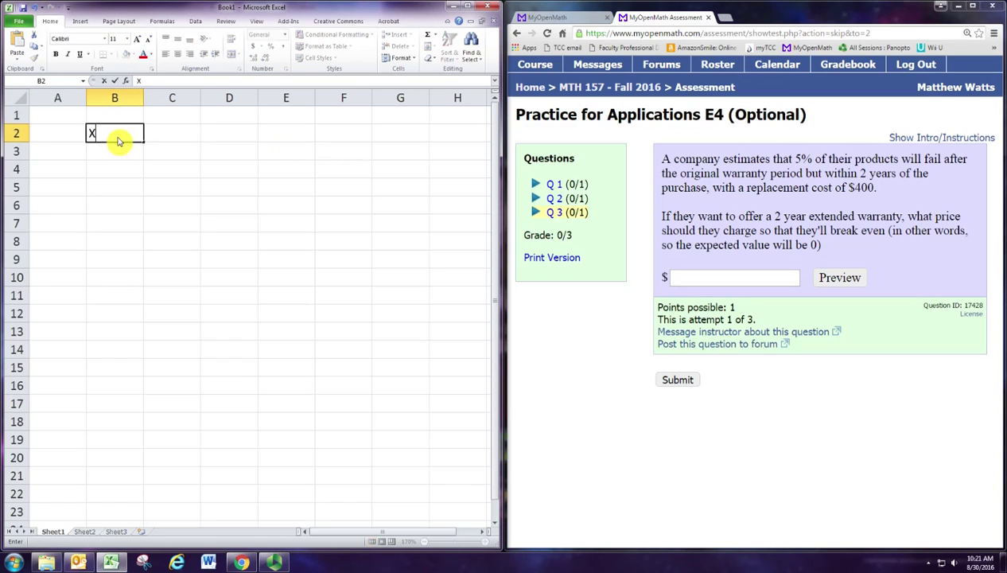
pyautogui.press('Tab')
pyautogui.write('P(X)')
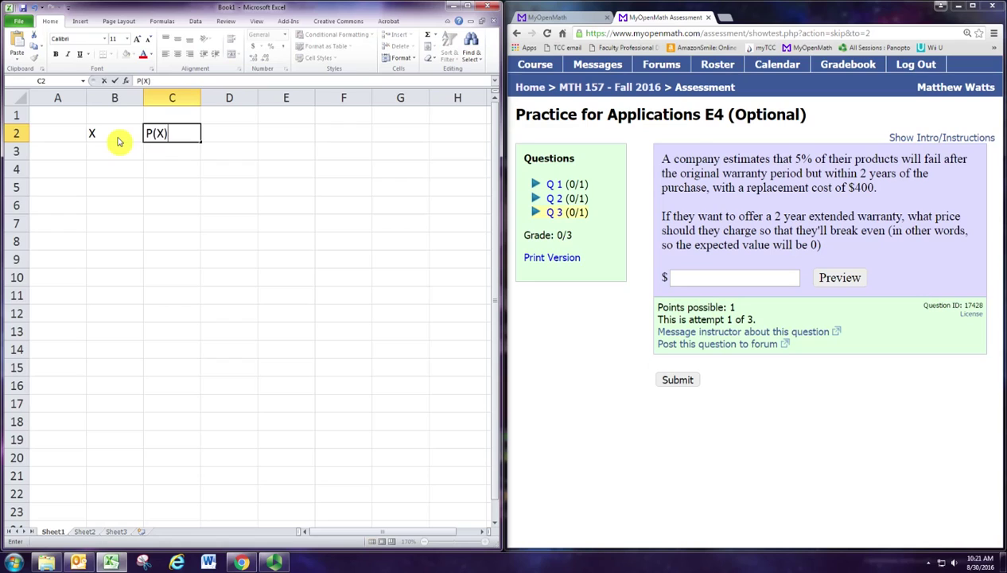
pyautogui.press('Return')
# - Label A3 "Product Fails" and A4 "Product Does Not Fail", and fit column A's width to the text
pyautogui.press('Left')
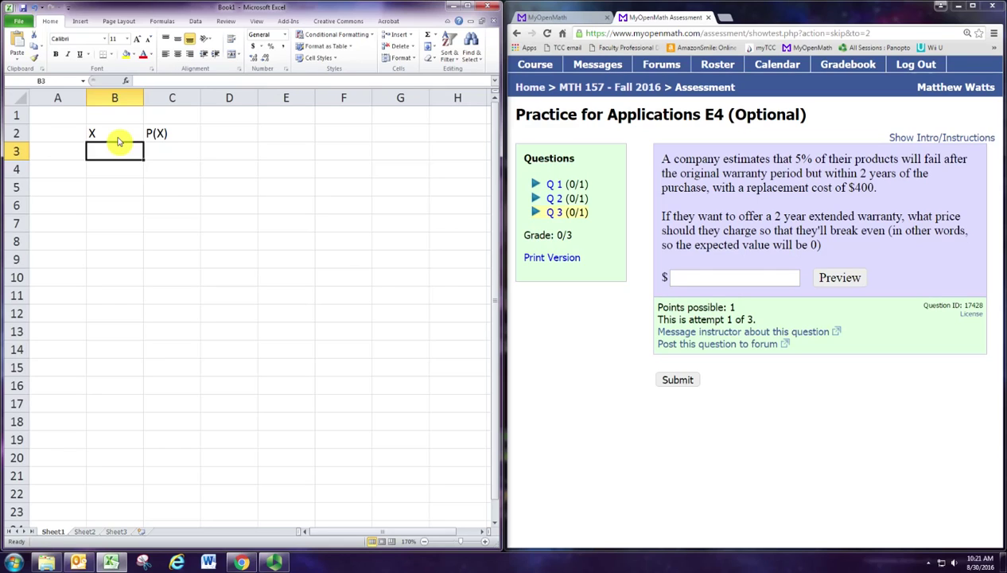
pyautogui.press('Left')
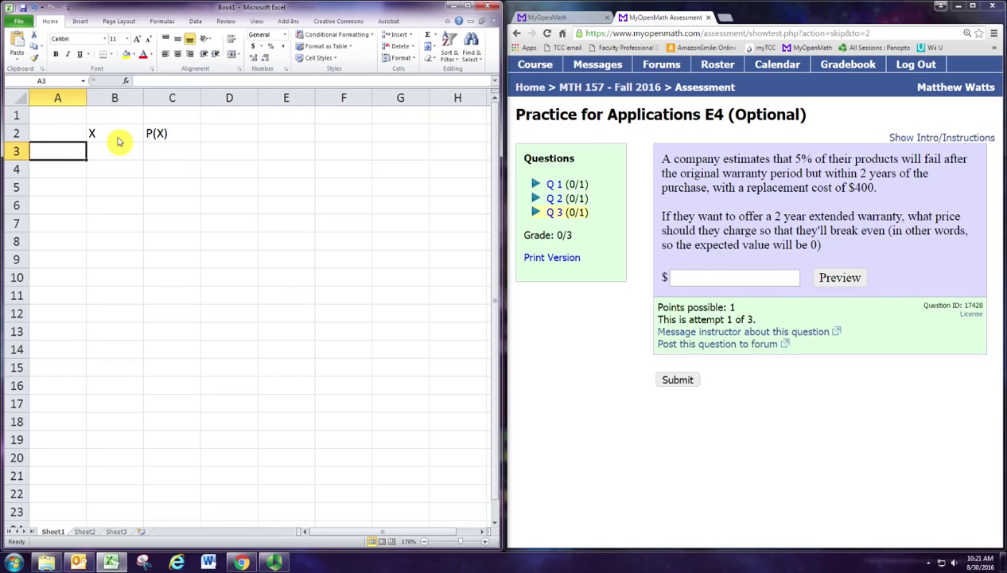
pyautogui.write('Product ')
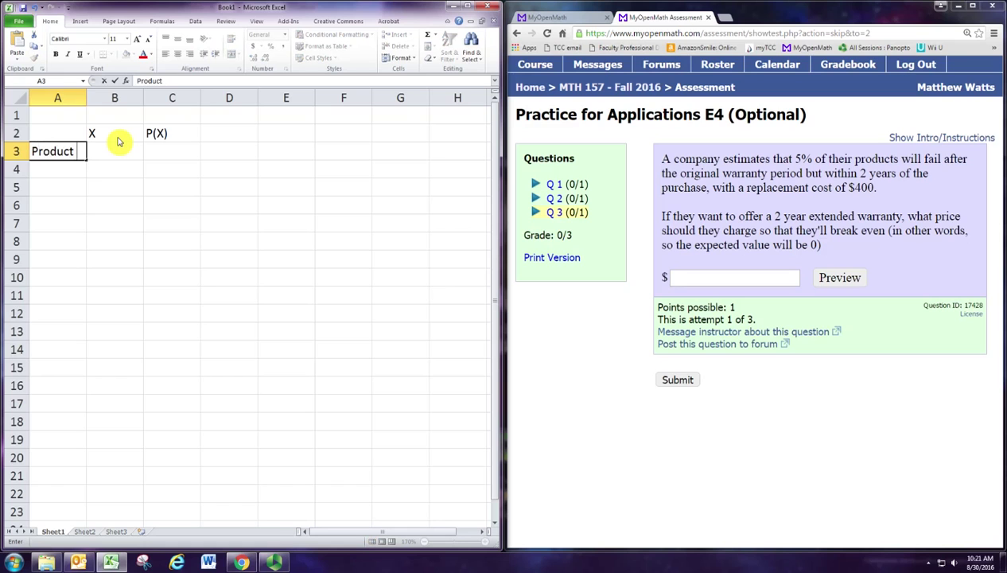
pyautogui.write('Fails')
pyautogui.press('Return')
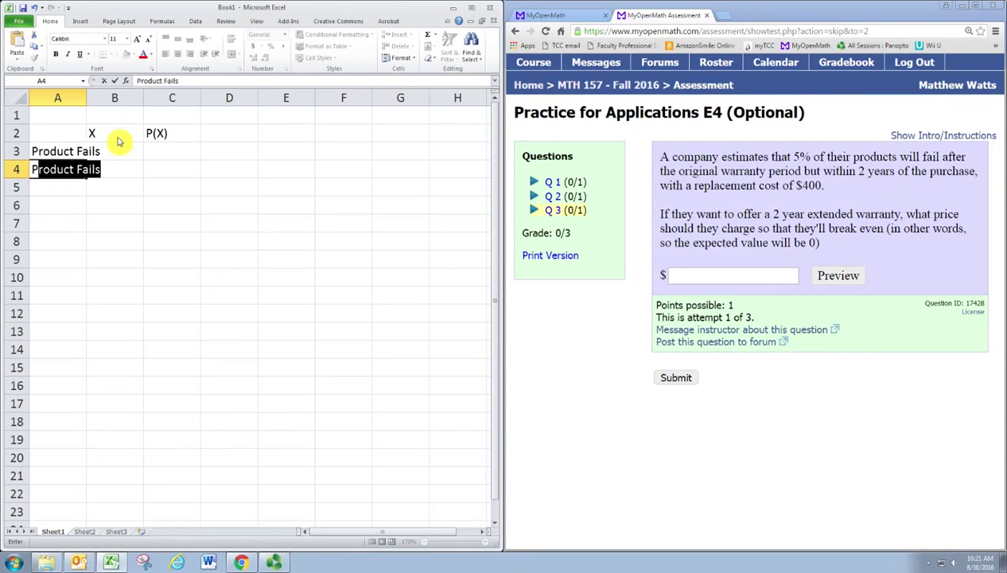
pyautogui.write('roduct ')
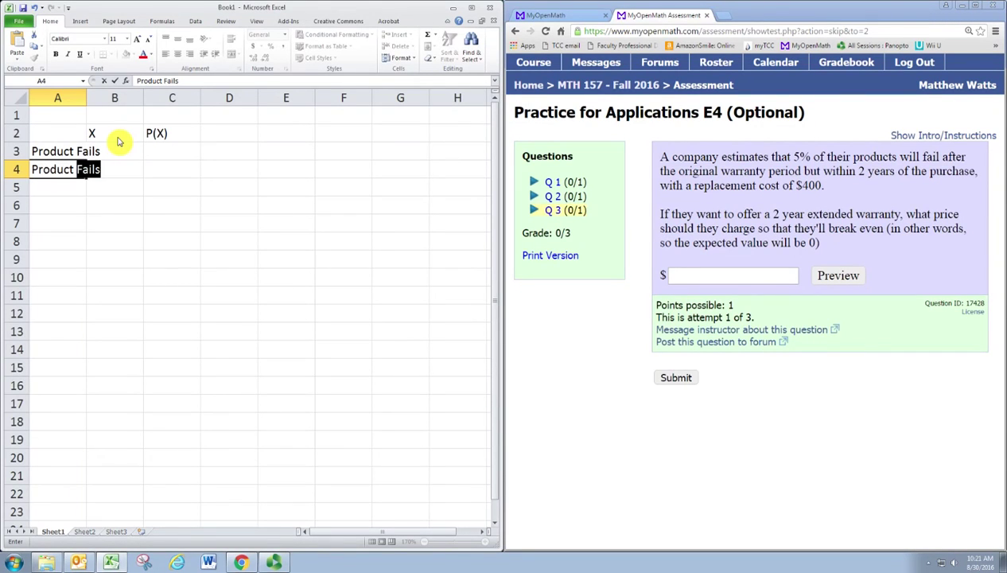
pyautogui.write('Does n')
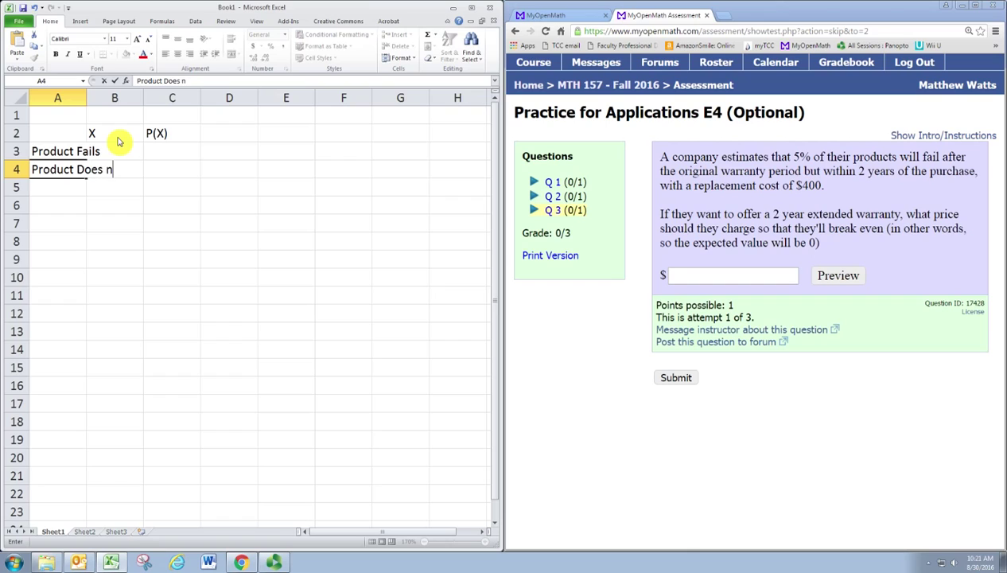
pyautogui.press('BackSpace')
pyautogui.write('Not Fail')
pyautogui.press('Return')
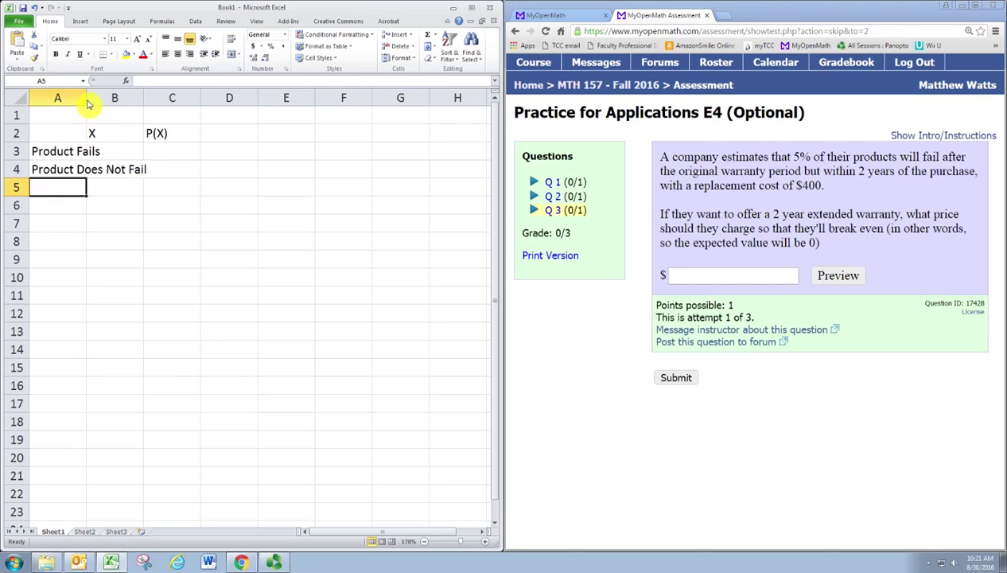
pyautogui.doubleClick(87, 103)
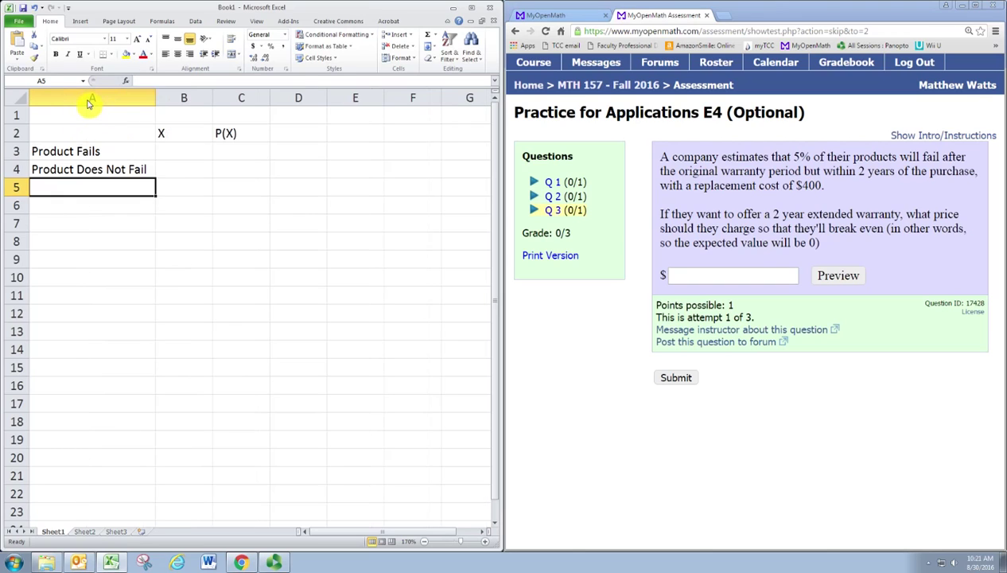
# - Enter the probabilities 0.05 for Product Fails in C3 and 0.95 for Product Does Not Fail in C4
pyautogui.click(193, 156)
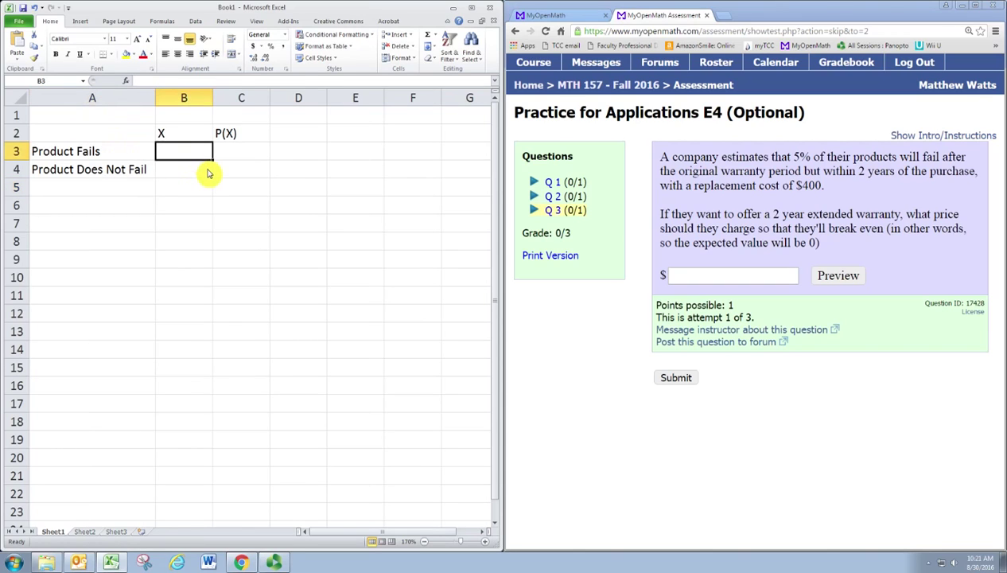
pyautogui.press('Right')
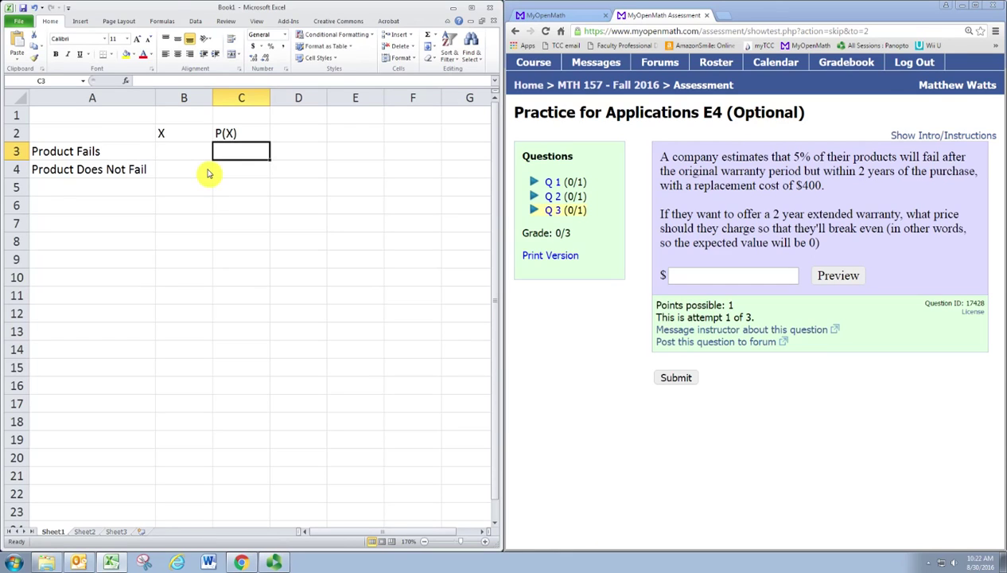
pyautogui.write('0.05')
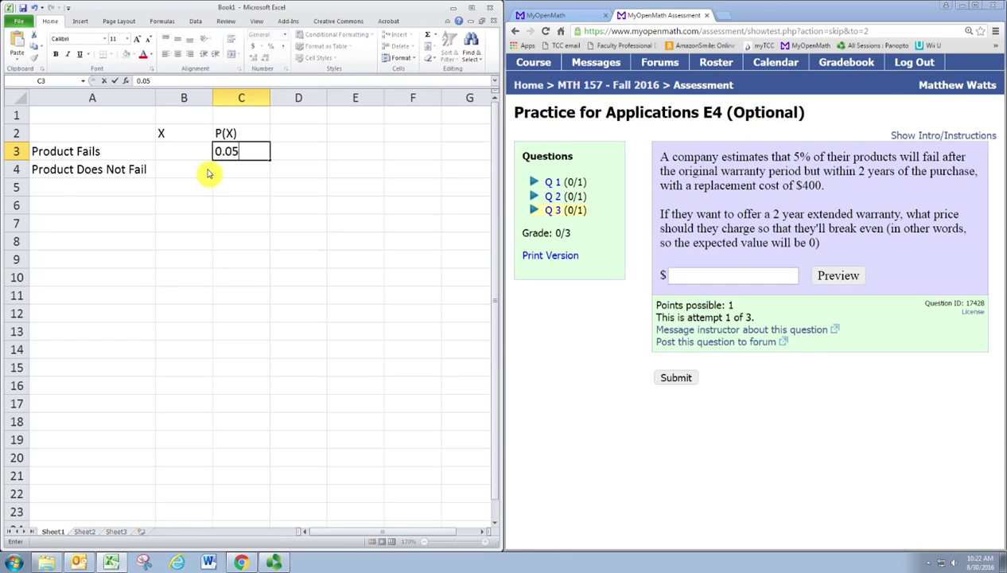
pyautogui.press('Return')
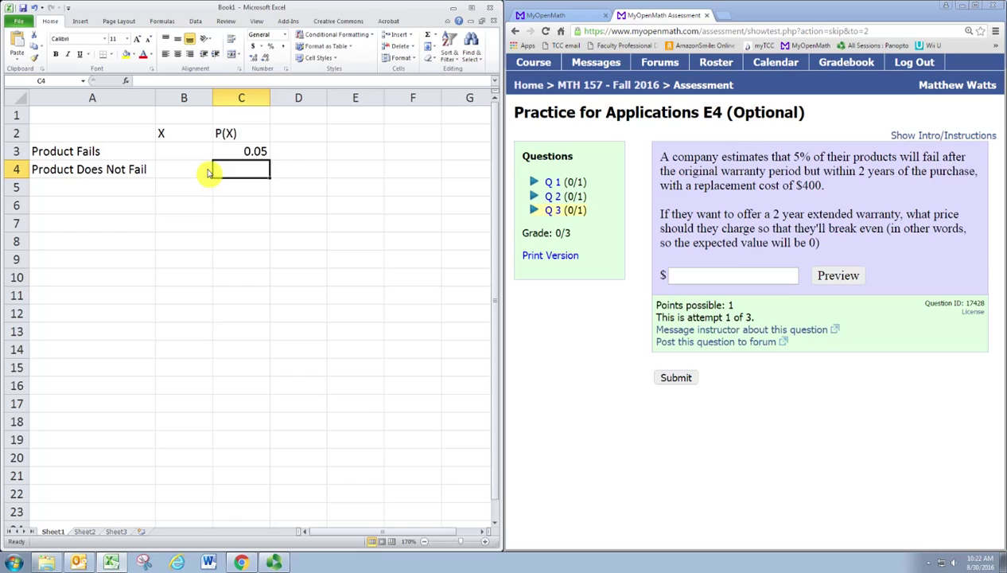
pyautogui.write('0.95')
pyautogui.press('Return')
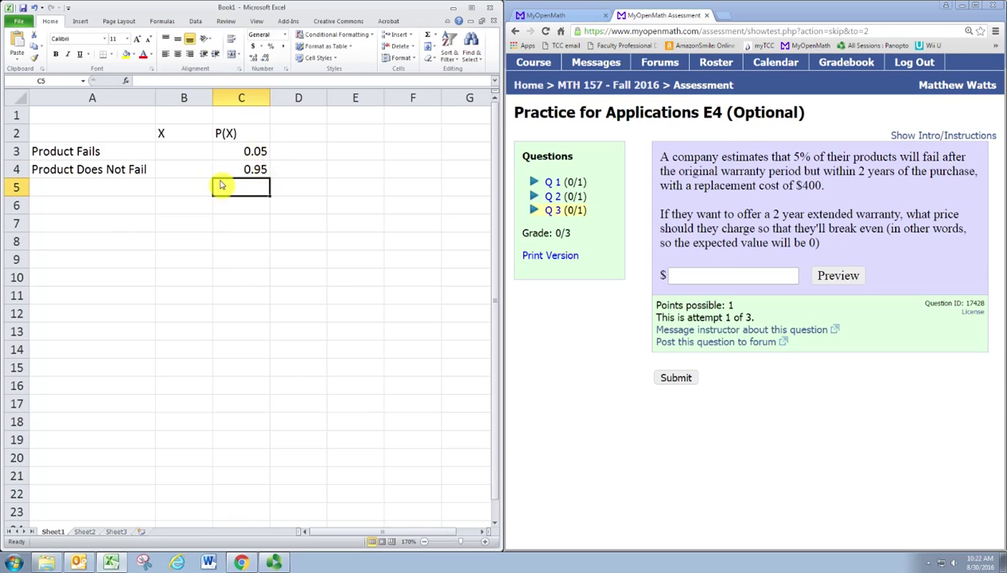
# - Label cell A6 "Price of warranty" and enter a trial price of $10 in B6
pyautogui.click(186, 154)
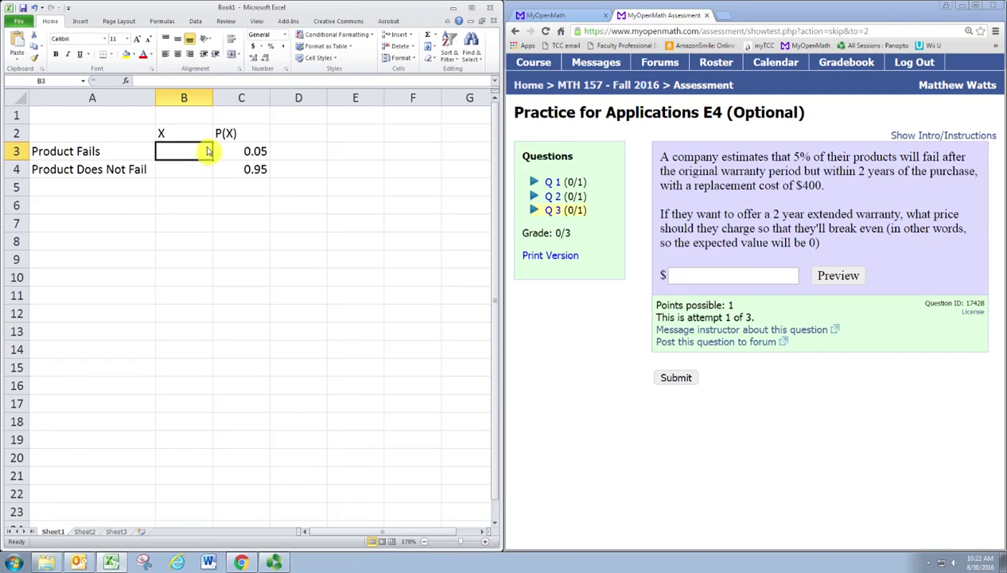
pyautogui.click(112, 214)
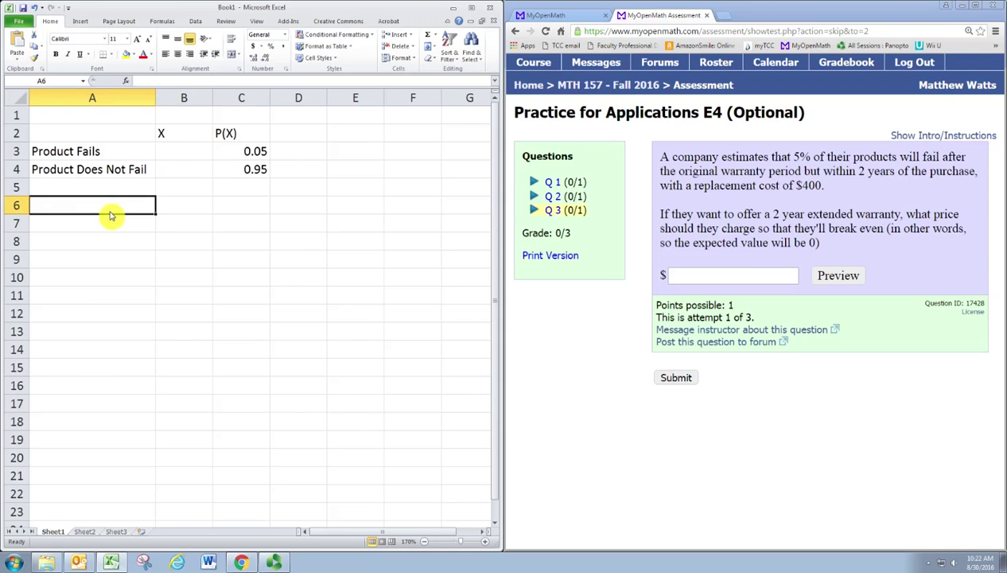
pyautogui.write('Price ')
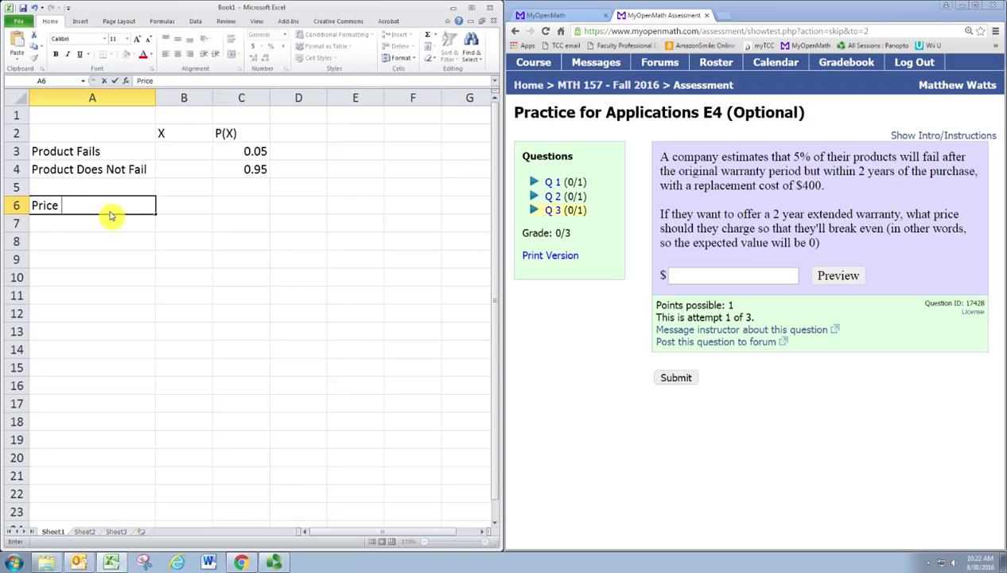
pyautogui.write('of warranty')
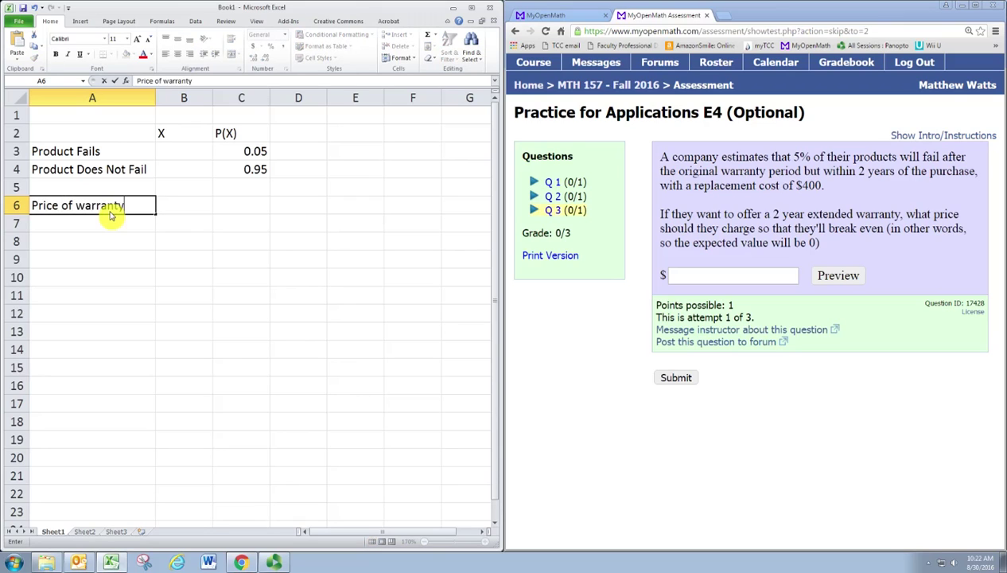
pyautogui.press('Tab')
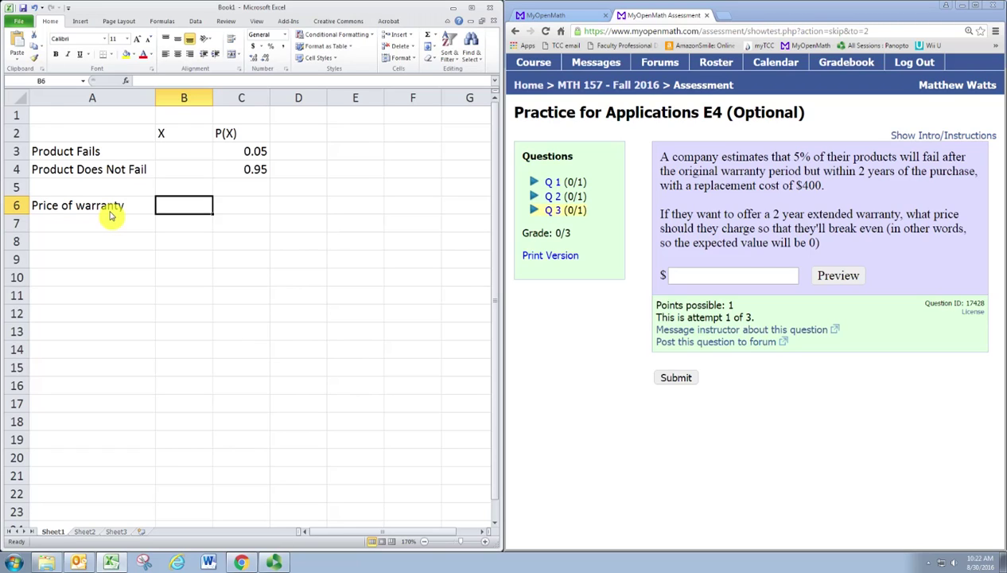
pyautogui.write('$10')
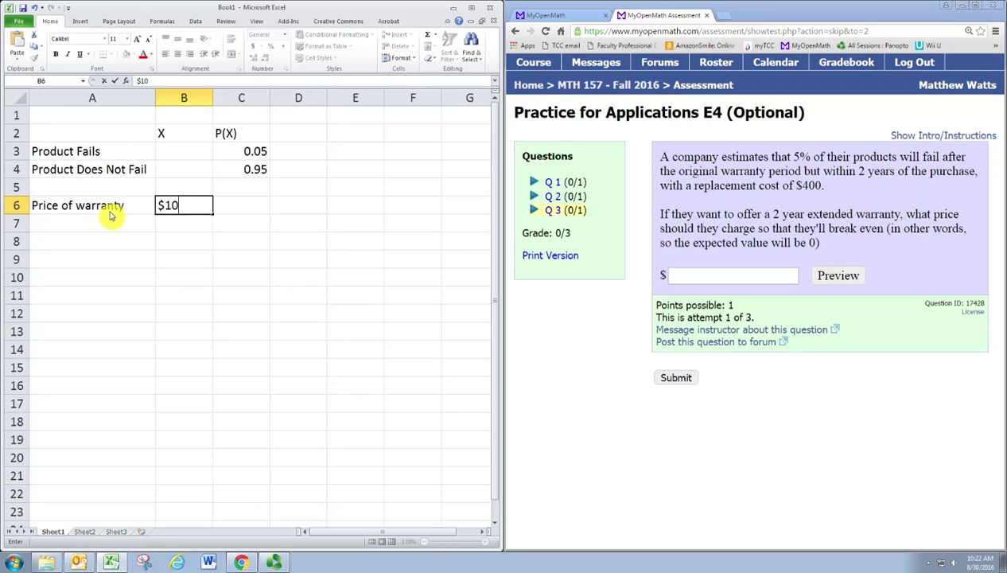
pyautogui.press('Return')
# - Calculate the Product Fails value in B3 with the formula =B6-400
pyautogui.press('Up')
pyautogui.press('Up')
pyautogui.press('Up')
pyautogui.press('Up')
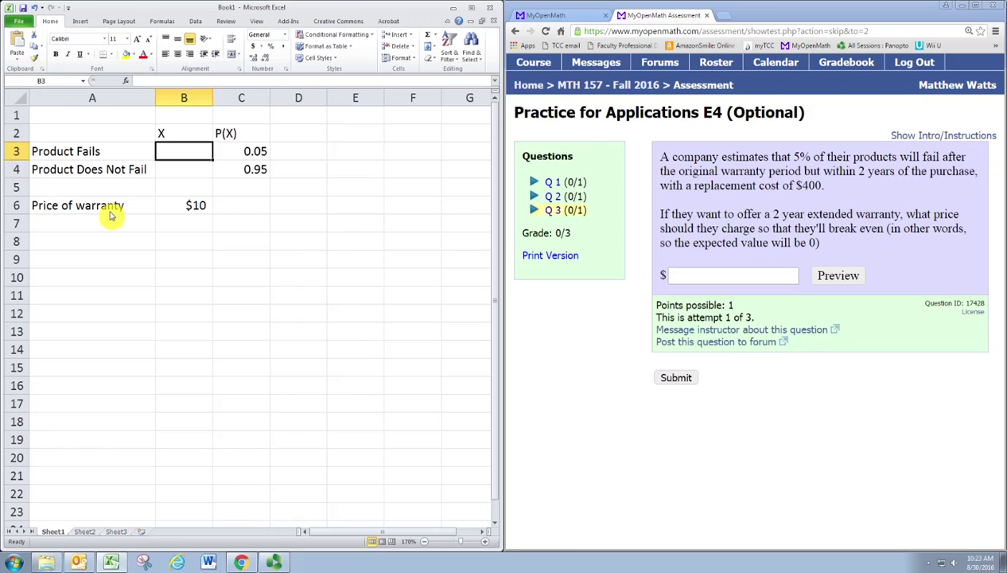
pyautogui.write('=')
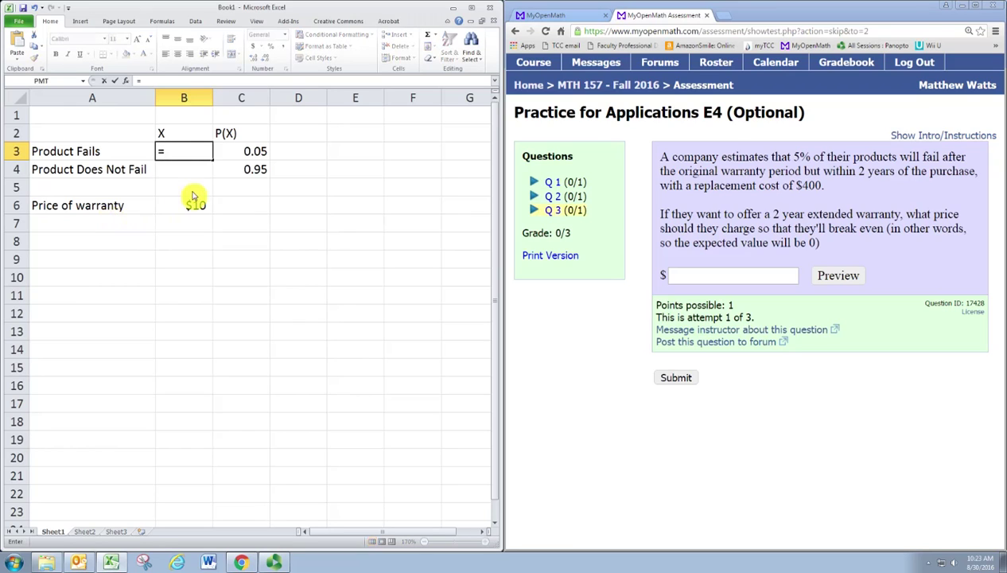
pyautogui.click(194, 207)
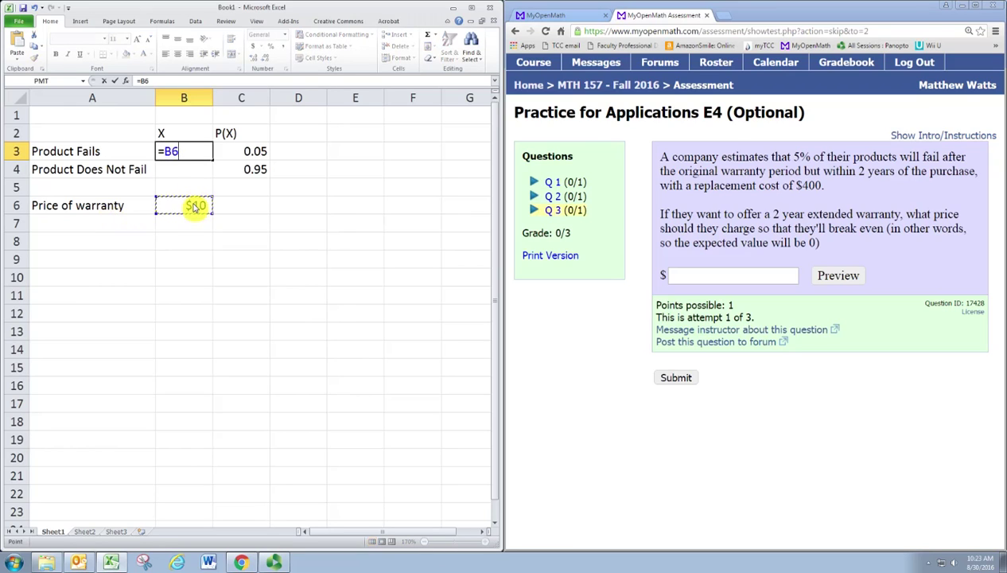
pyautogui.write('-400')
pyautogui.press('Return')
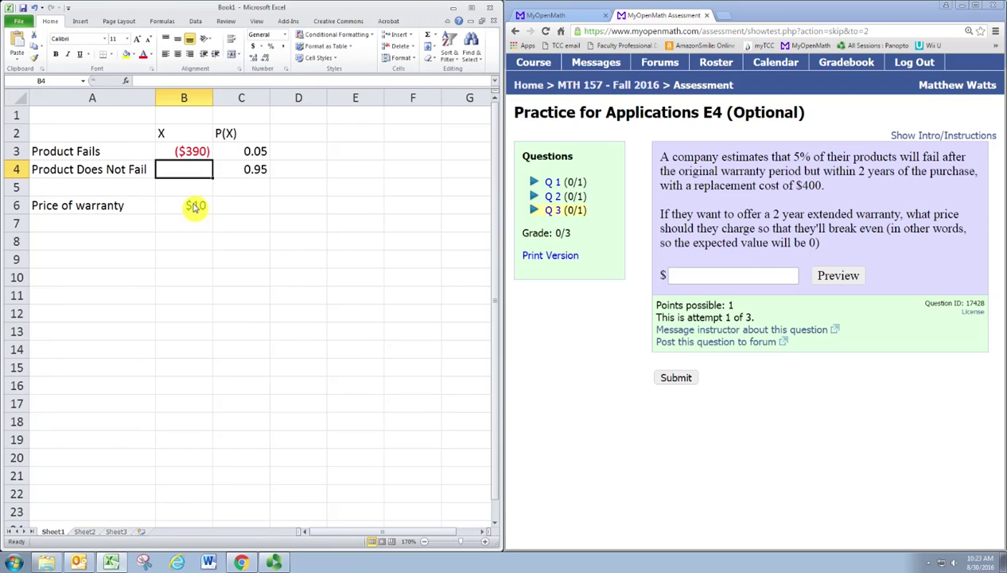
# - Change the format of the Product Fails value in B3 to Number
pyautogui.click(183, 151)
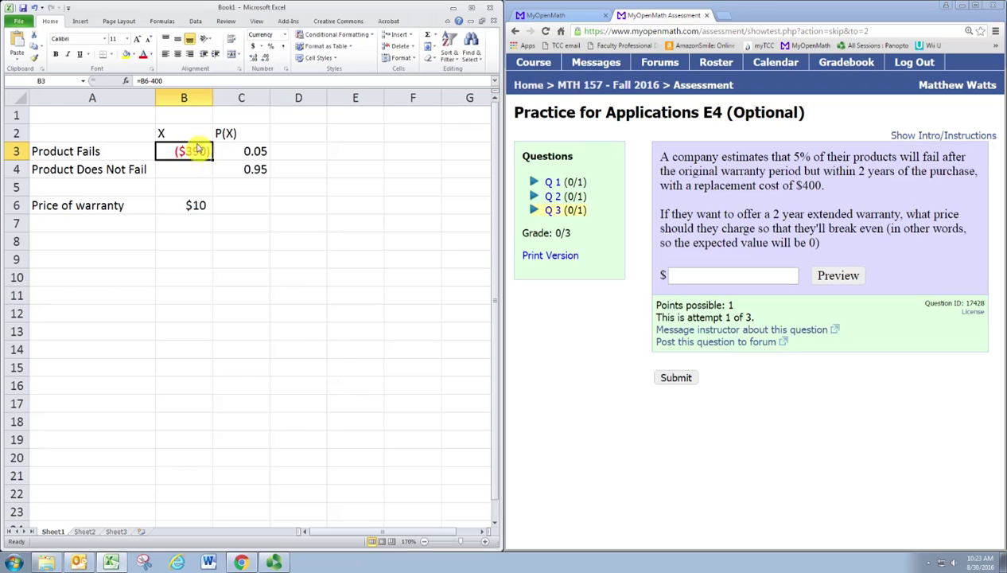
pyautogui.click(285, 35)
pyautogui.click(285, 74)
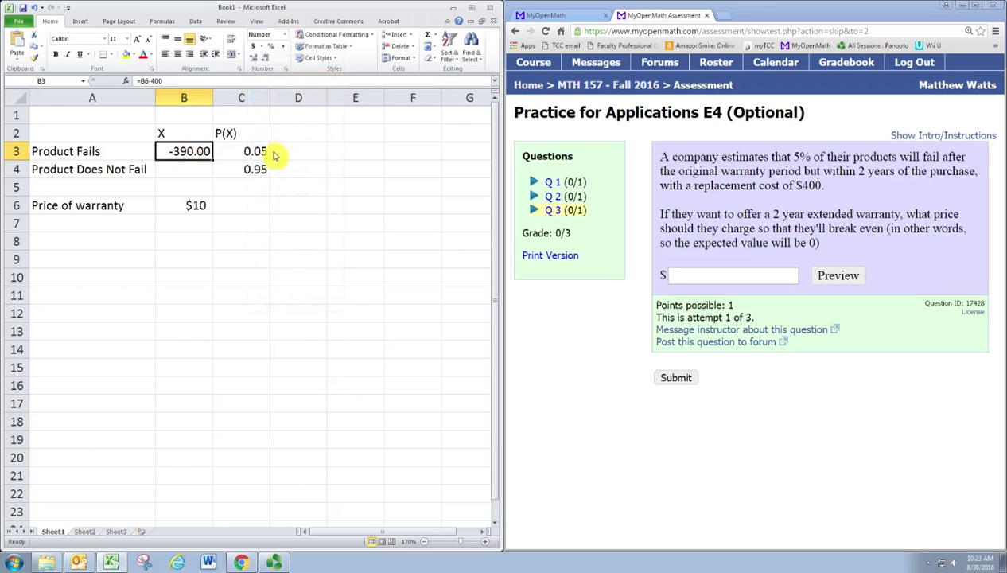
# - Set the Product Does Not Fail value in B4 to the warranty price with the formula =B6
pyautogui.click(197, 175)
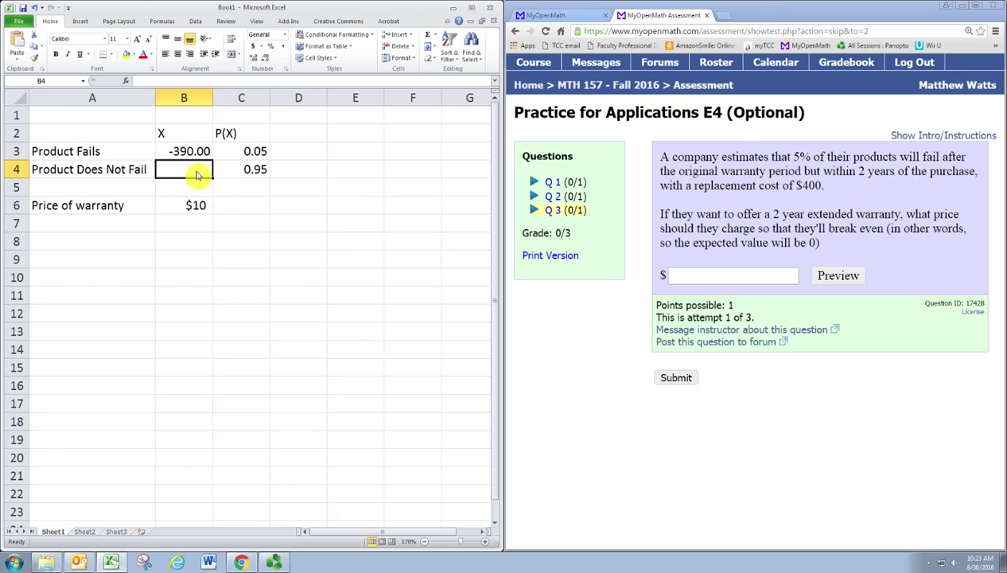
pyautogui.write('=')
pyautogui.press('Down')
pyautogui.press('Down')
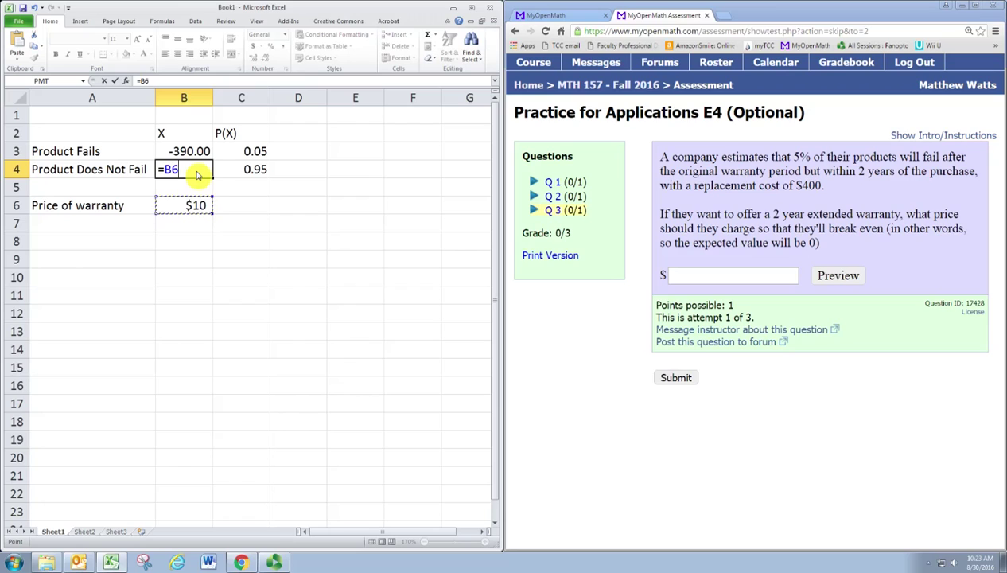
pyautogui.press('Return')
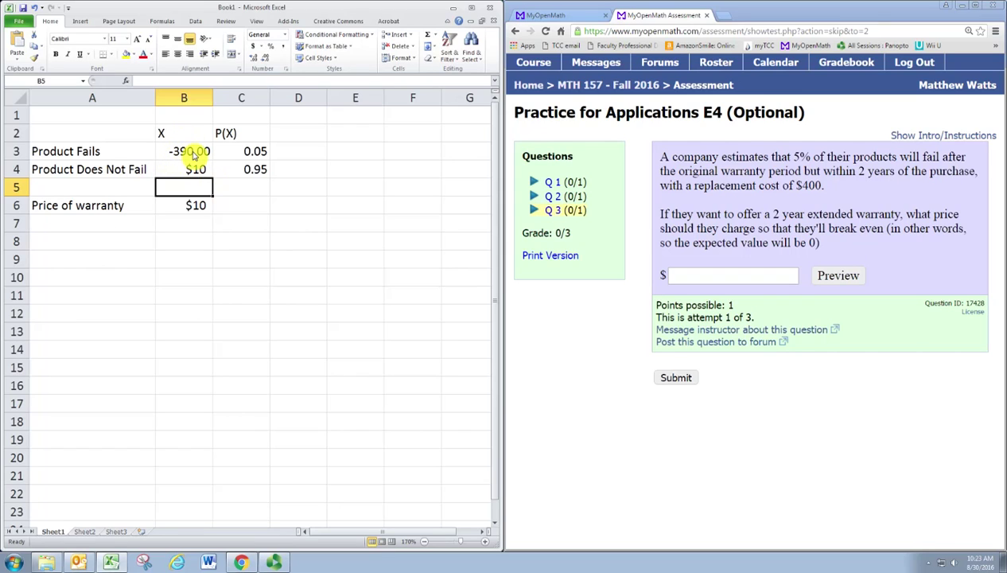
# - Calculate the probability-weighted value for Product Fails in D3 with the formula =C3*B3
pyautogui.click(283, 155)
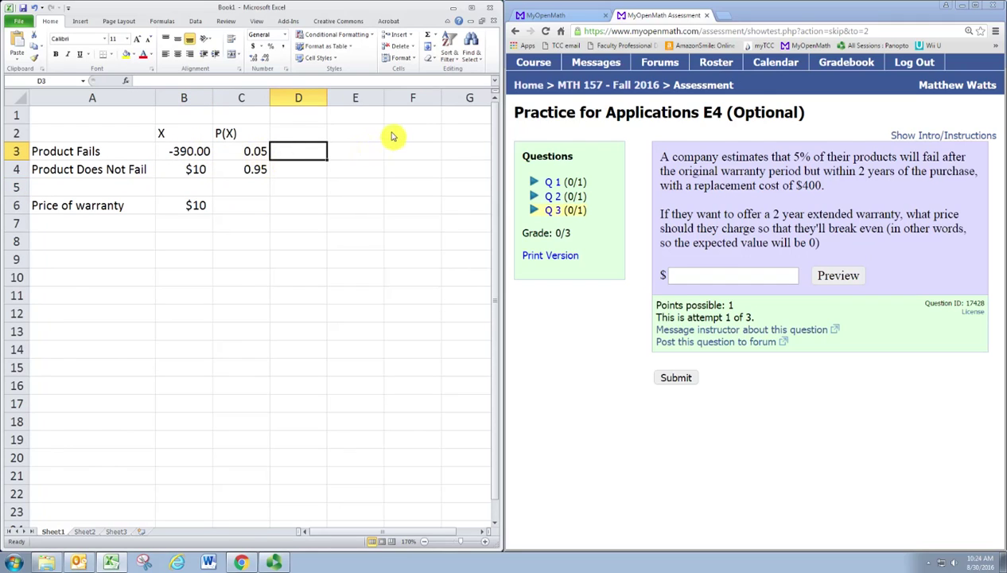
pyautogui.write('=')
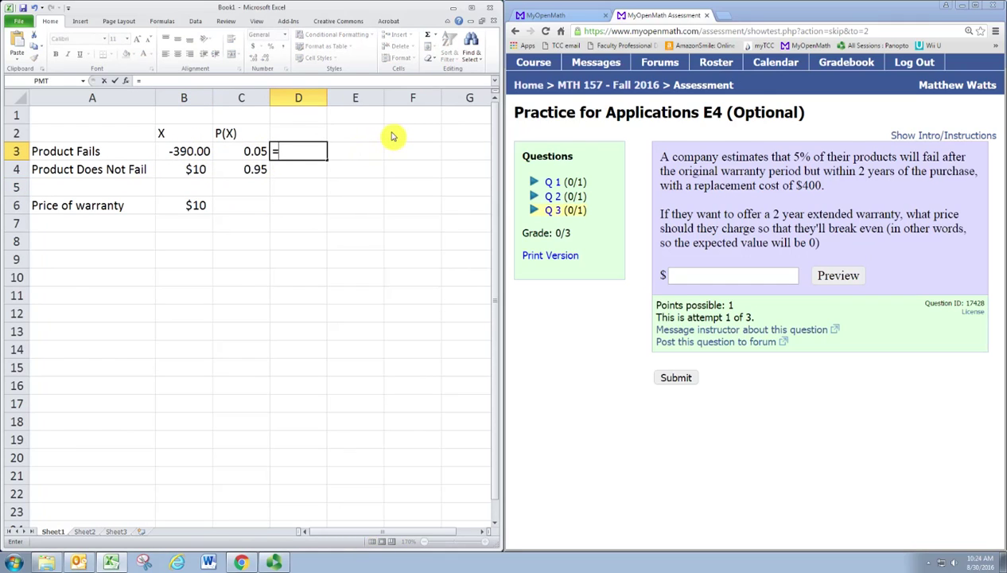
pyautogui.press('Left')
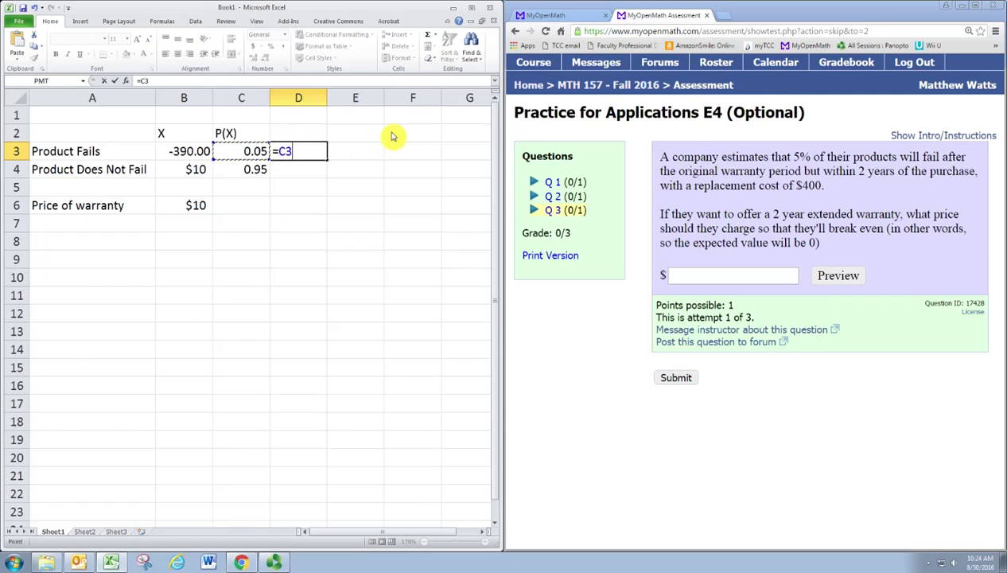
pyautogui.write('*')
pyautogui.press('Left')
pyautogui.press('Left')
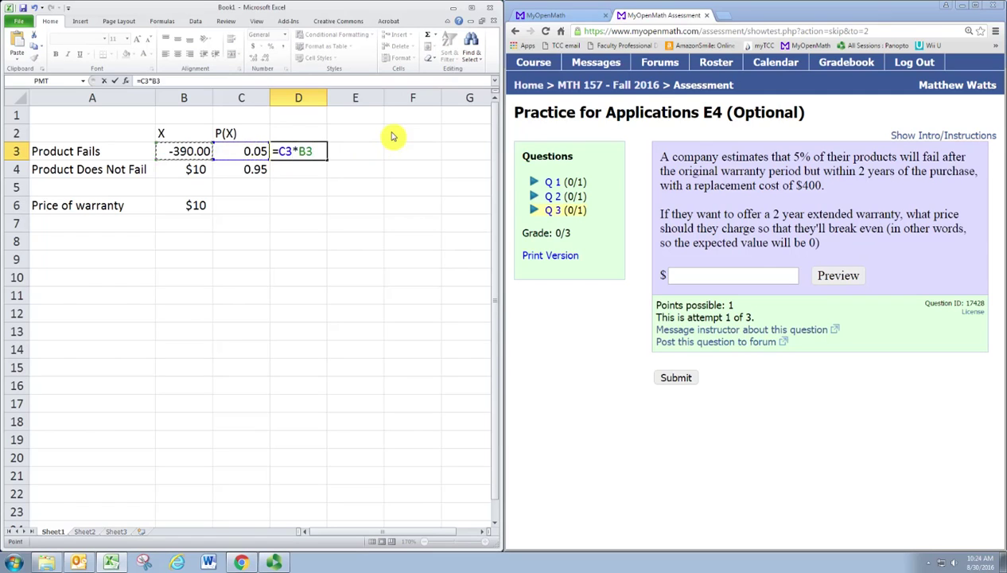
pyautogui.press('Return')
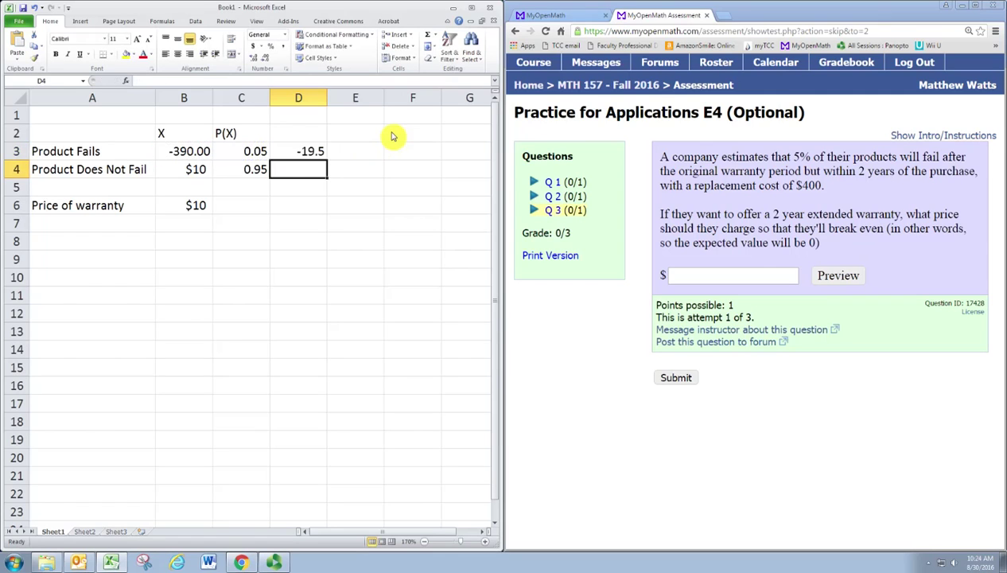
# - Copy the Product Fails formula from D3 into D4 for the Product Does Not Fail row
pyautogui.click(325, 157)
pyautogui.hotkey('ctrl', 'c')
pyautogui.press('Down')
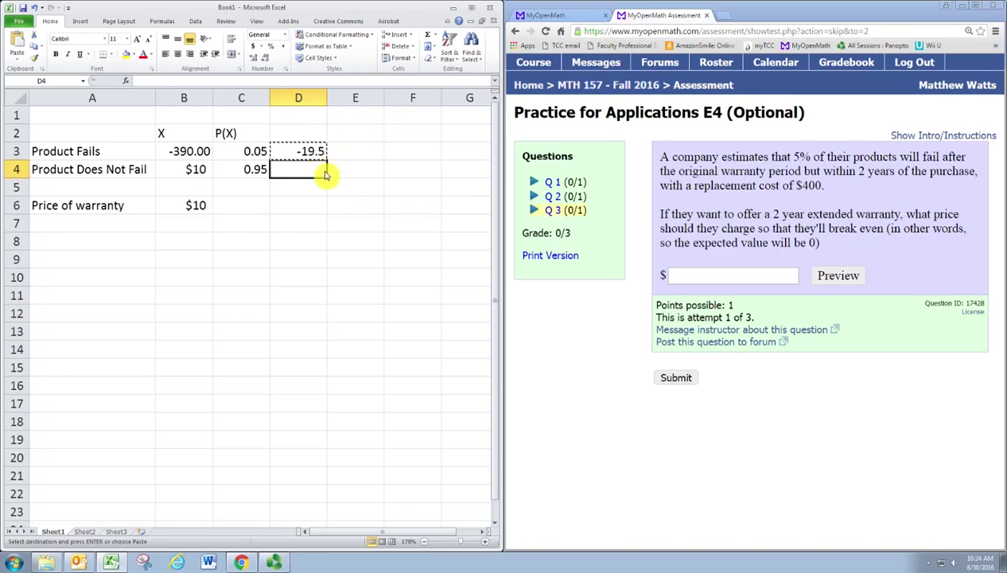
pyautogui.hotkey('ctrl', 'v')
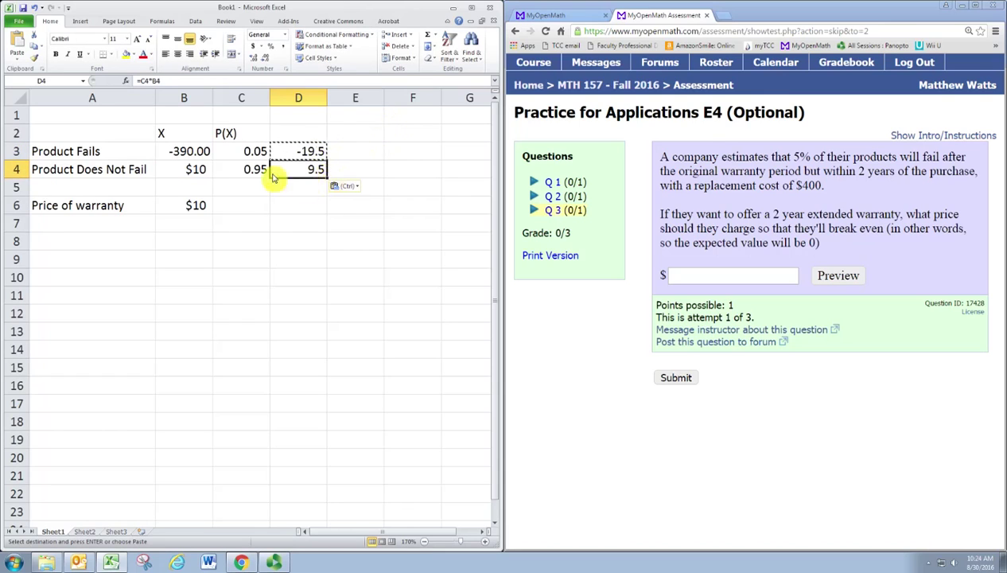
# - Add up the two weighted values in D5 with the formula =SUM(D3:D4)
pyautogui.click(323, 186)
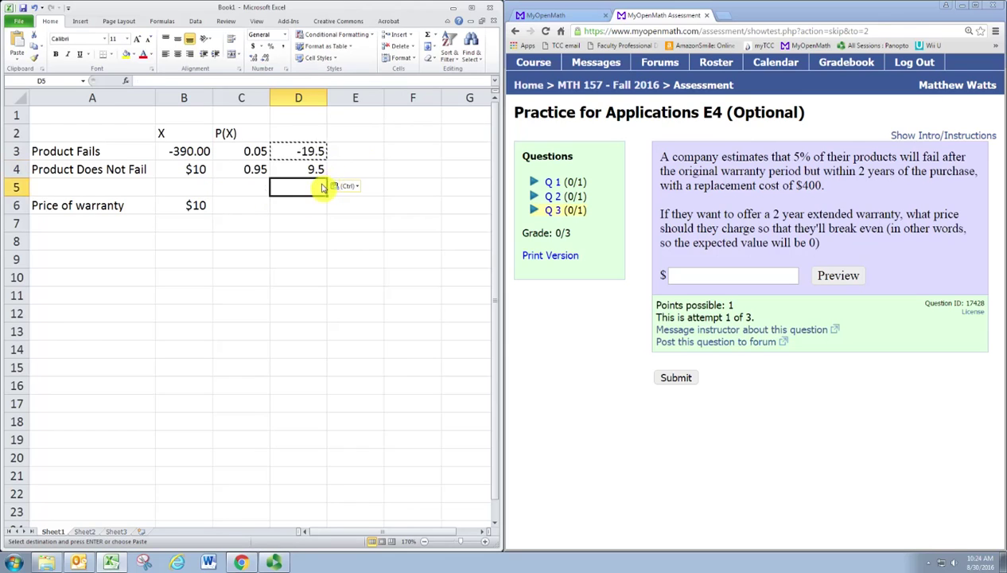
pyautogui.write('=SUM(')
pyautogui.press('Up')
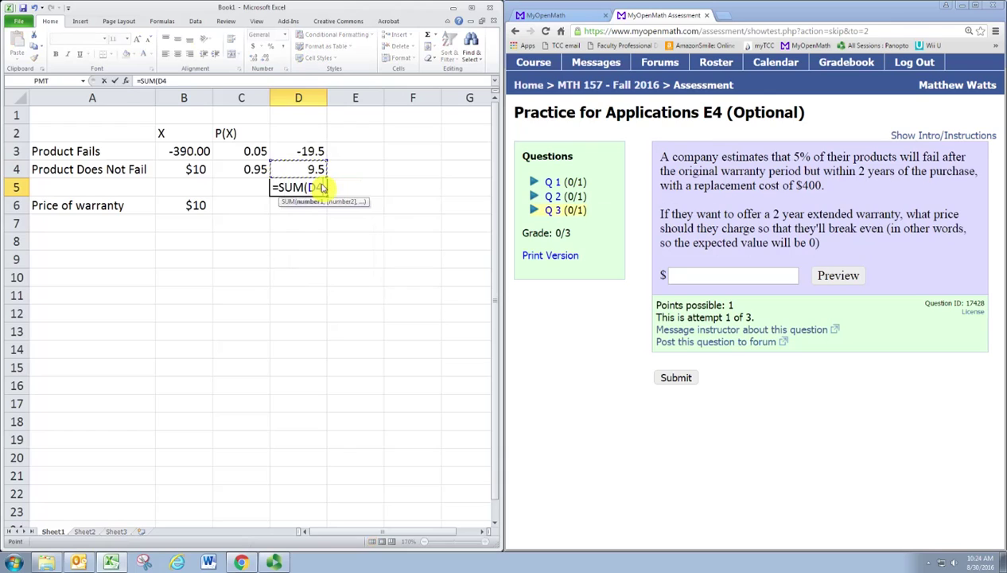
pyautogui.hotkey('shift', 'Up')
pyautogui.press('Return')
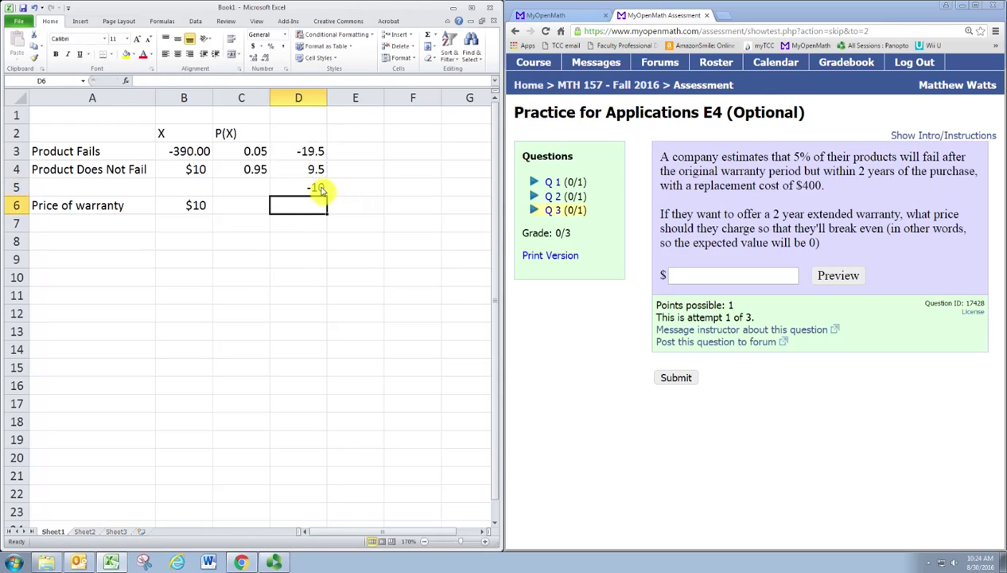
pyautogui.press('Up')
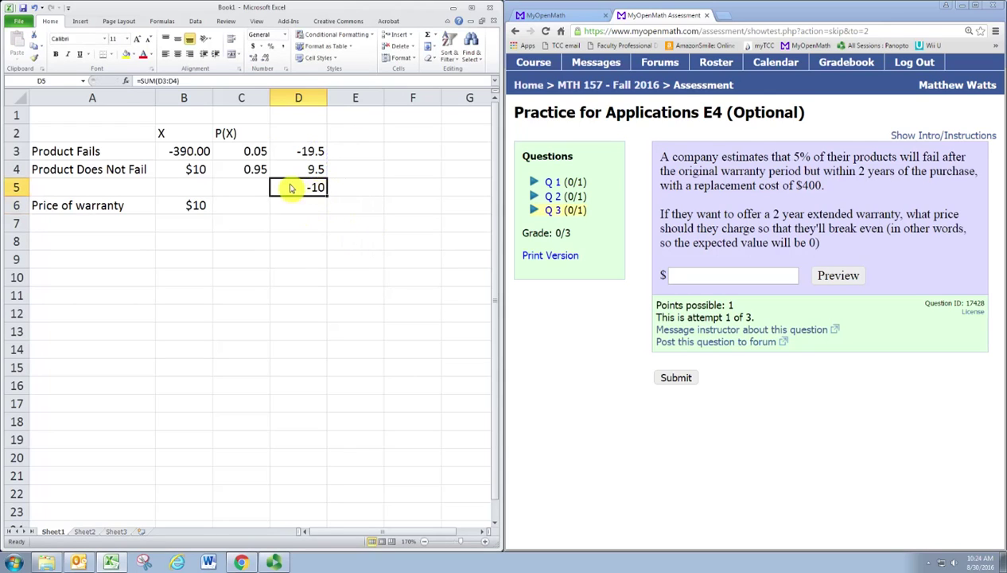
# - Label the total in D5 by entering "Expected Value" in cell E5
pyautogui.click(347, 190)
pyautogui.write('Expect')
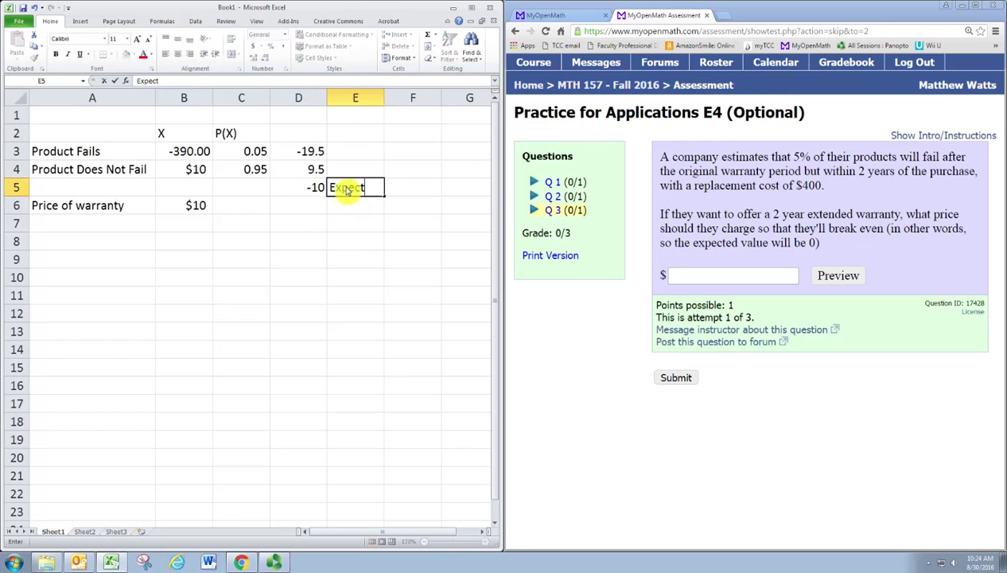
pyautogui.write('ed Value')
pyautogui.press('Return')
pyautogui.click(347, 190)
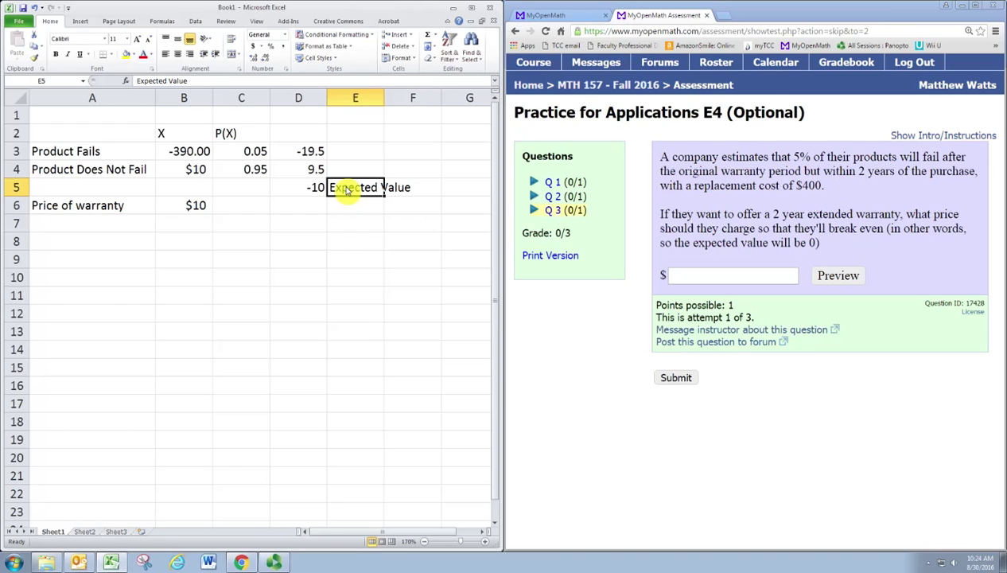
pyautogui.click(320, 187)
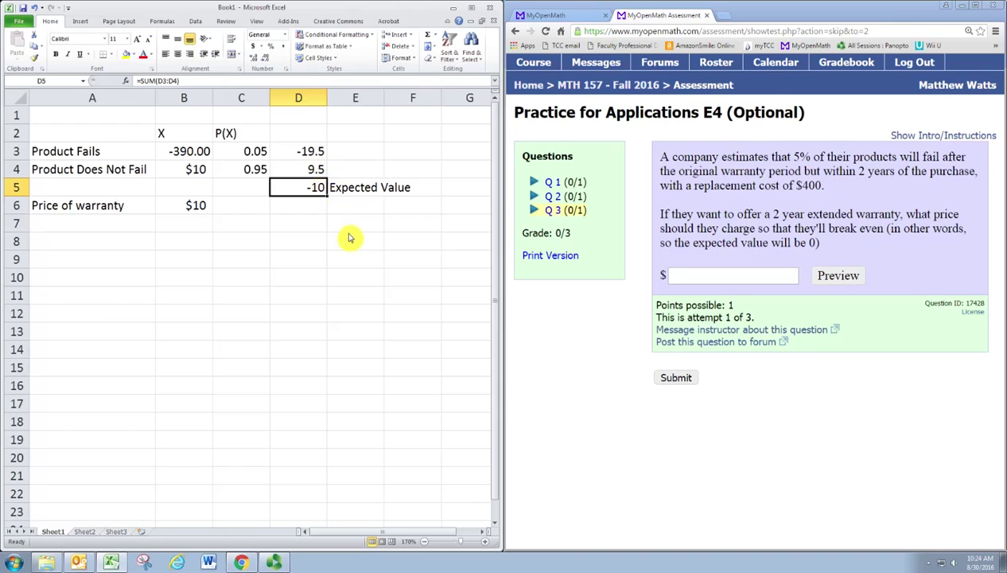
pyautogui.click(192, 206)
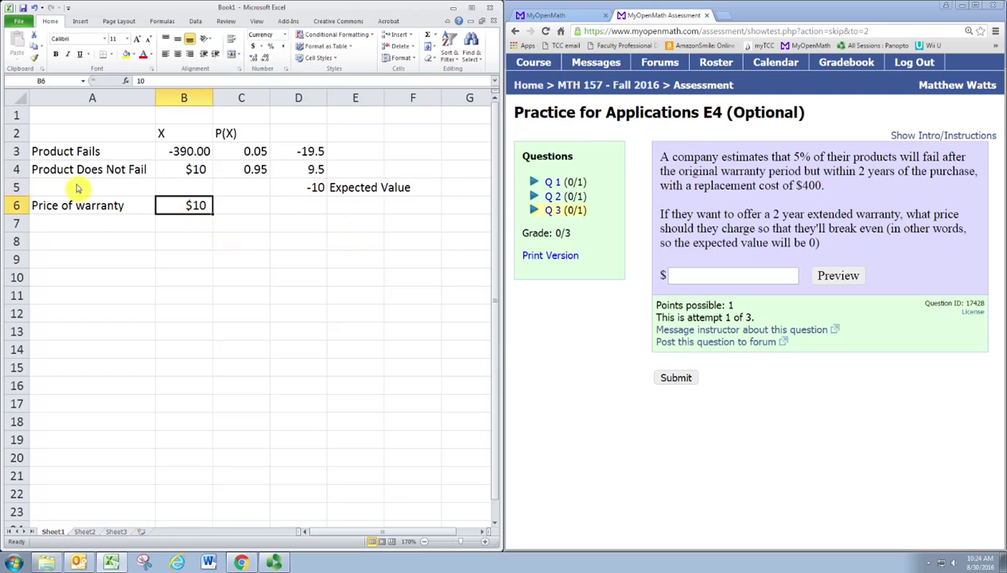
pyautogui.doubleClick(198, 206)
pyautogui.press('Escape')
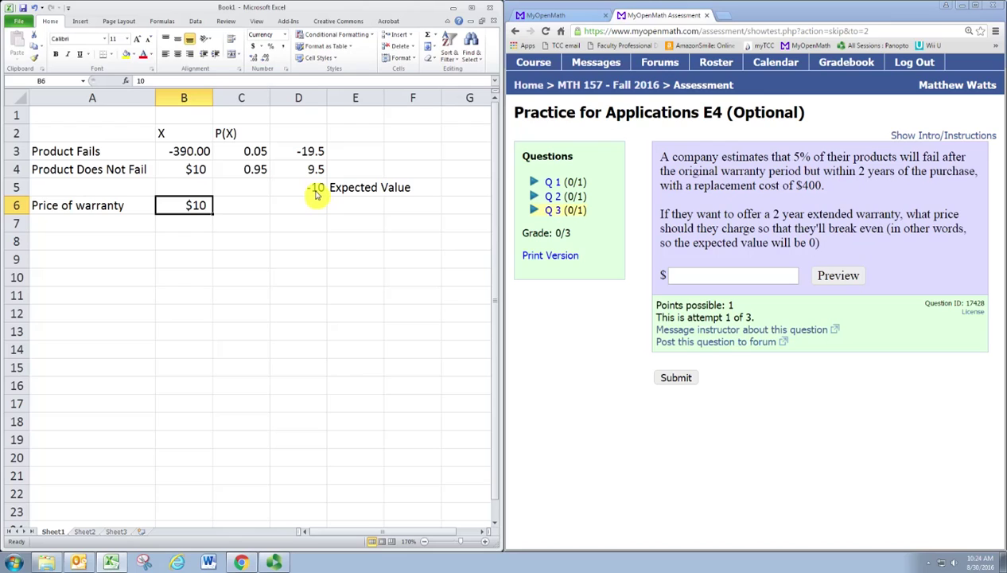
# - Highlight the question's zero expected value condition and set the price of warranty in B6 to $20
pyautogui.moveTo(884, 230); pyautogui.dragTo(891, 249)
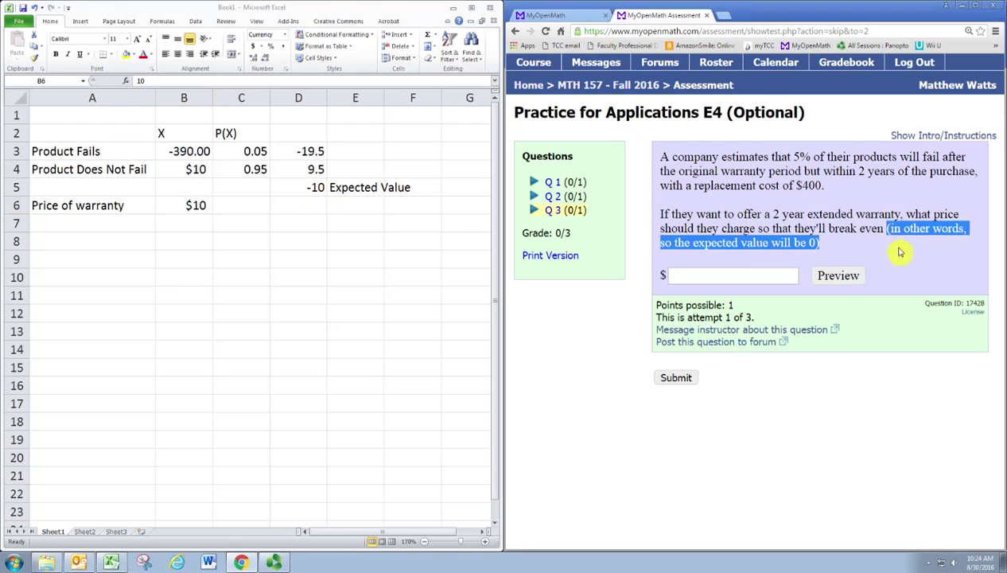
pyautogui.click(199, 207)
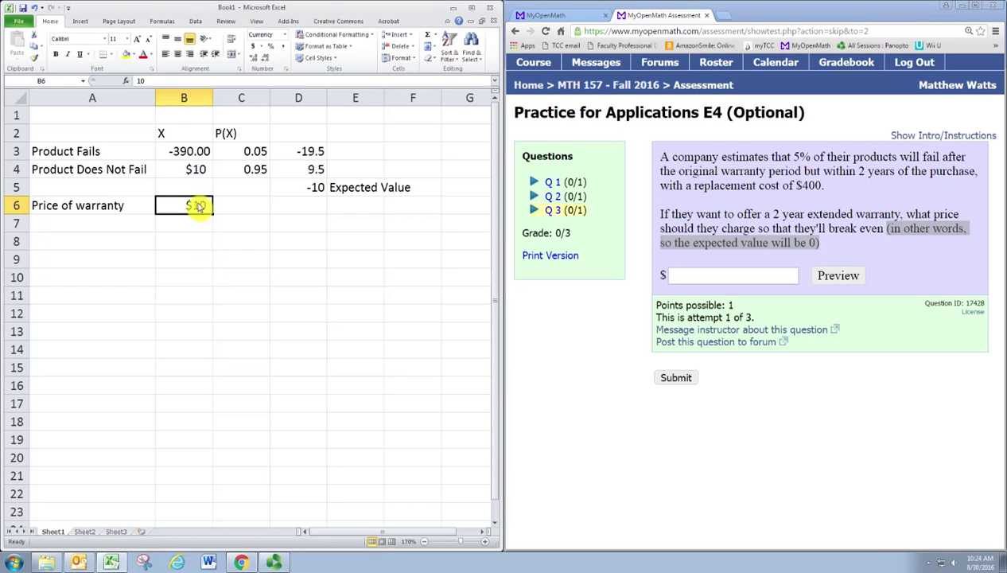
pyautogui.doubleClick(198, 206)
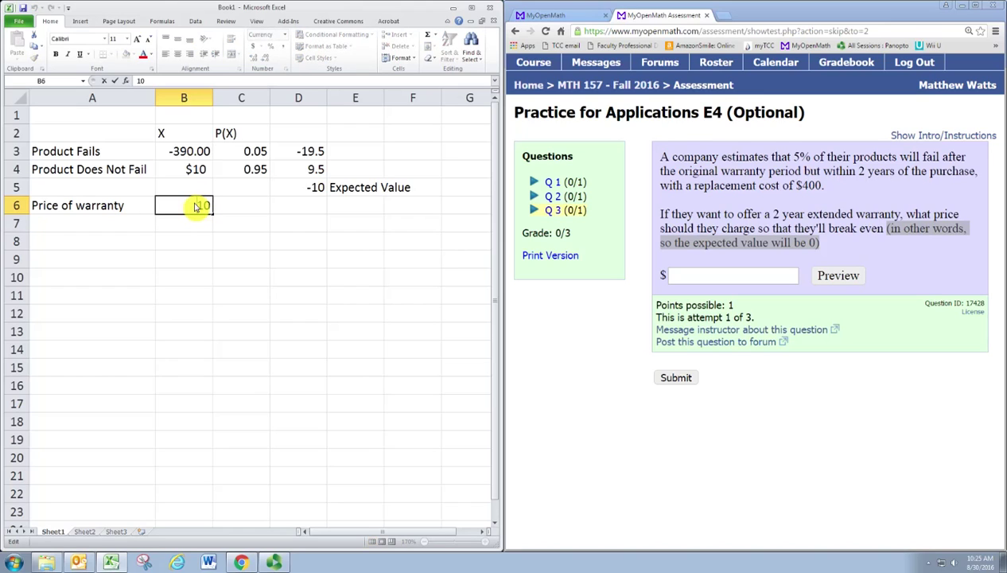
pyautogui.press('Delete')
pyautogui.write('2')
pyautogui.press('Return')
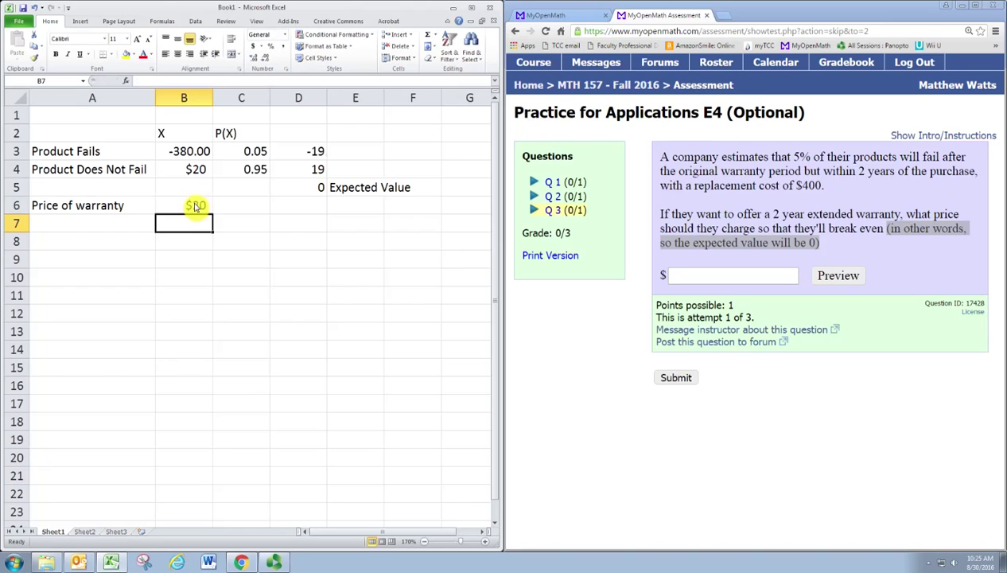
pyautogui.click(195, 206)
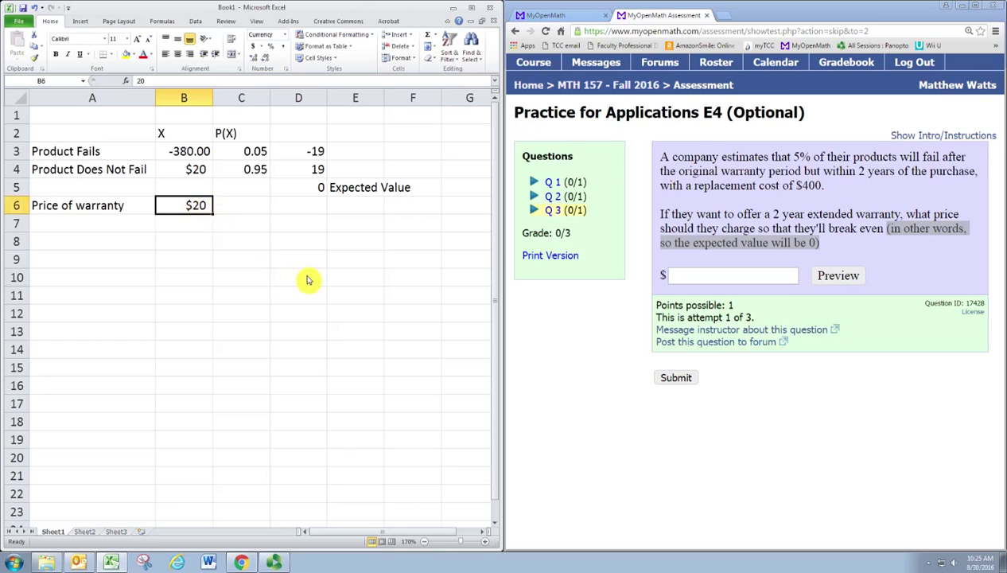